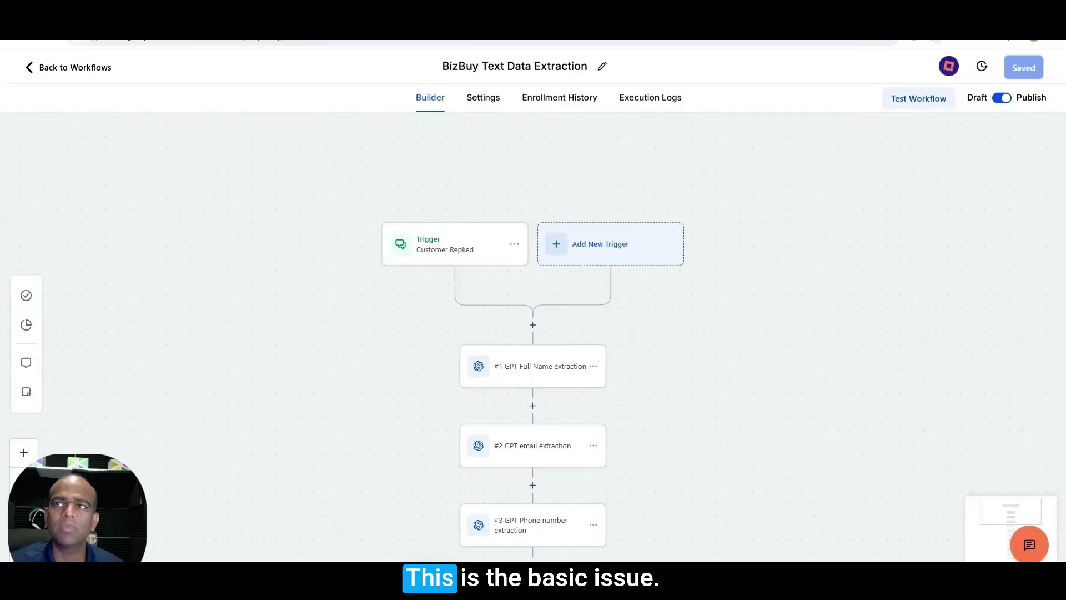
Switch to the Word document and highlight the whole sample BizBuySell lead message to review it.
drag(1065, 125, 723, 83)
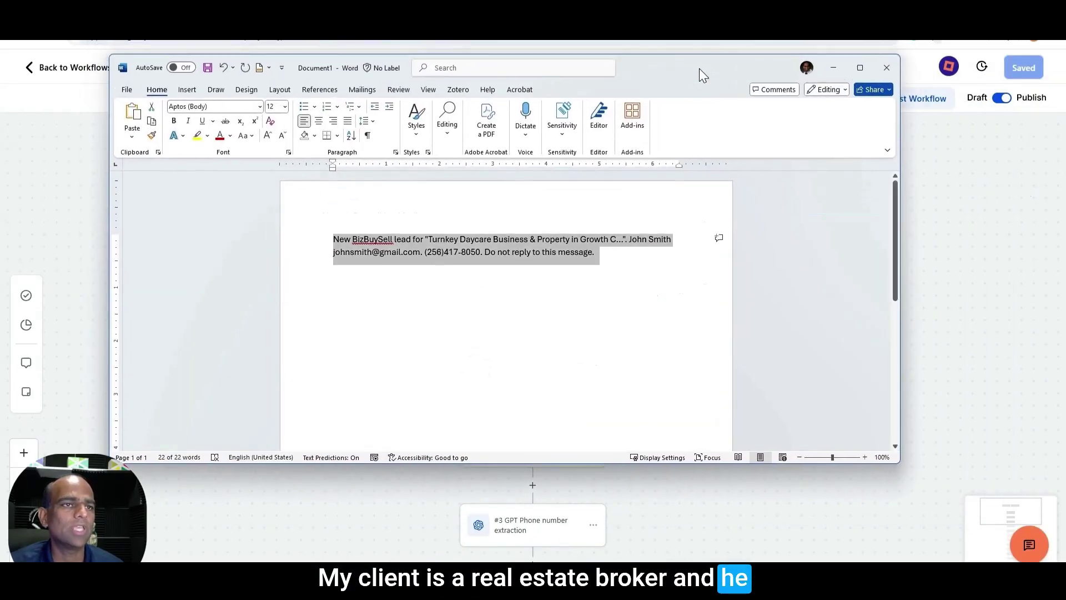
click(614, 258)
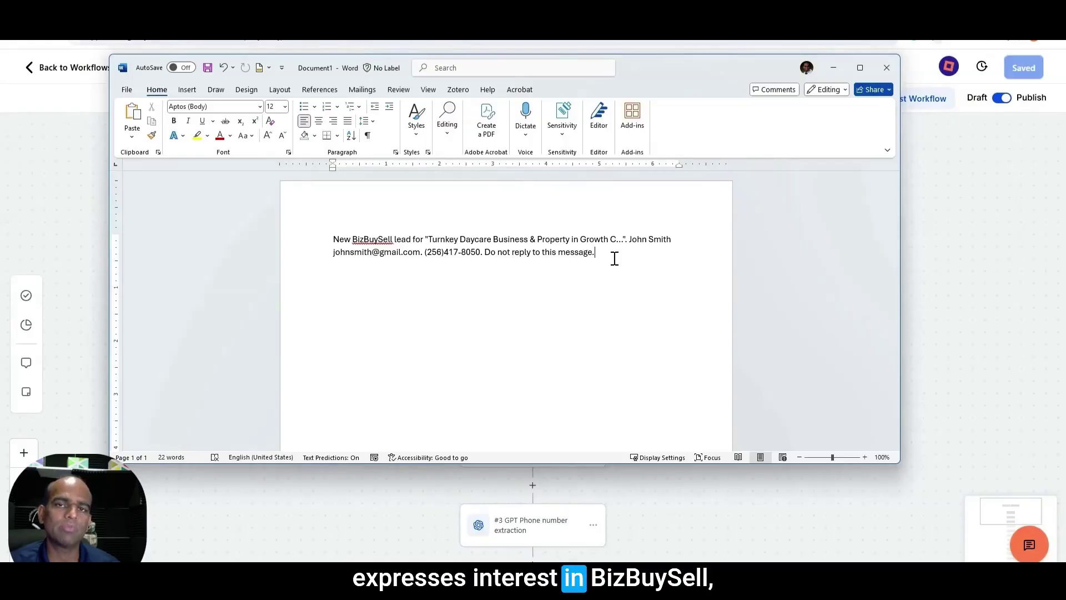
drag(603, 251, 335, 235)
click(613, 265)
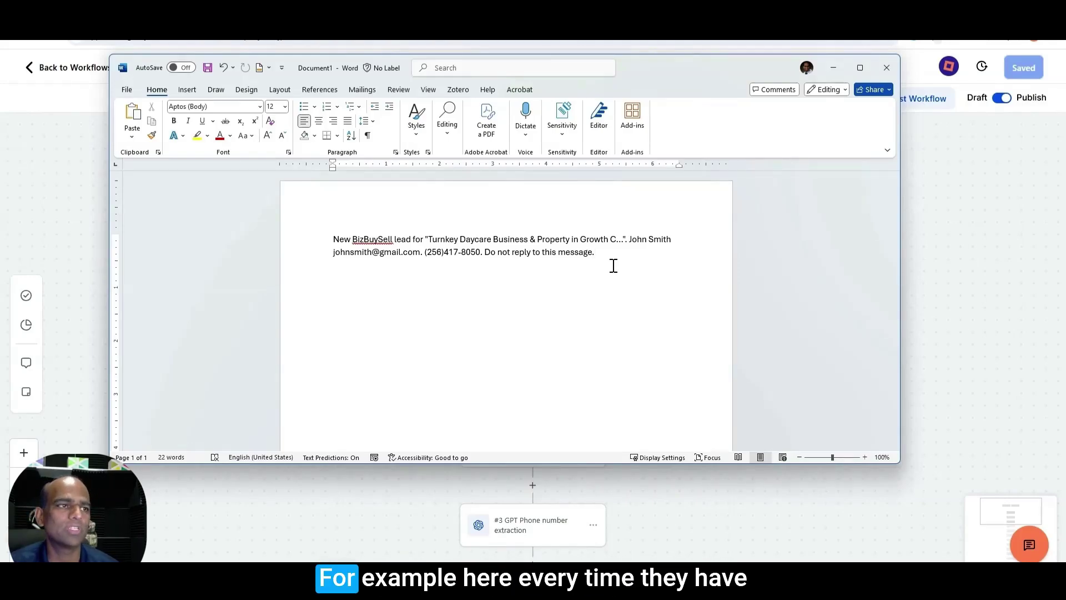
Highlight the lead message's parts in turn: the business name, the contact's full name and the contact's email address.
drag(334, 239, 492, 245)
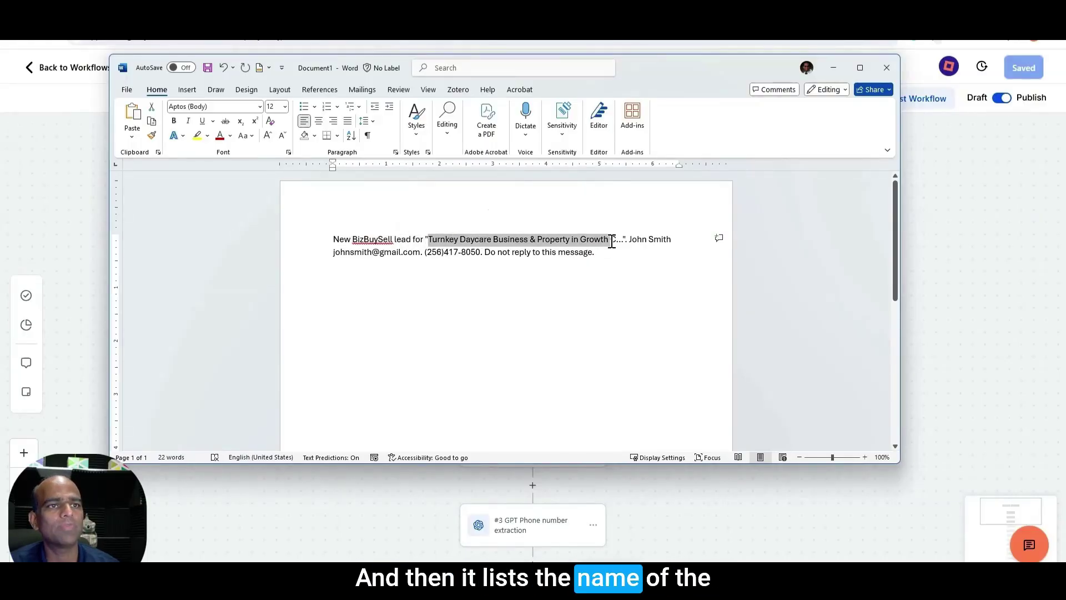
drag(615, 241, 670, 241)
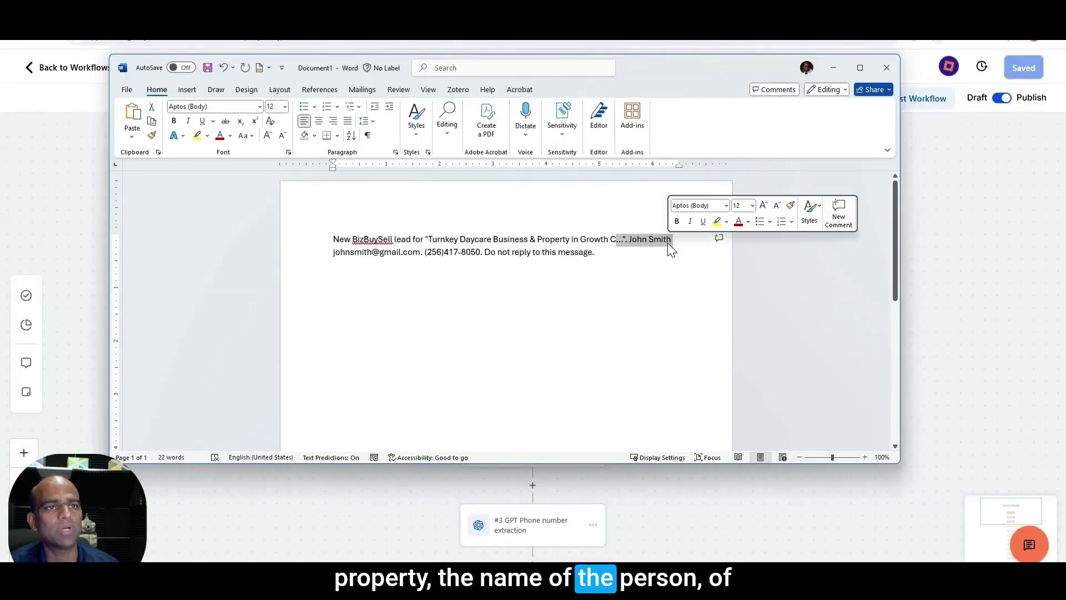
click(421, 277)
drag(334, 252, 420, 259)
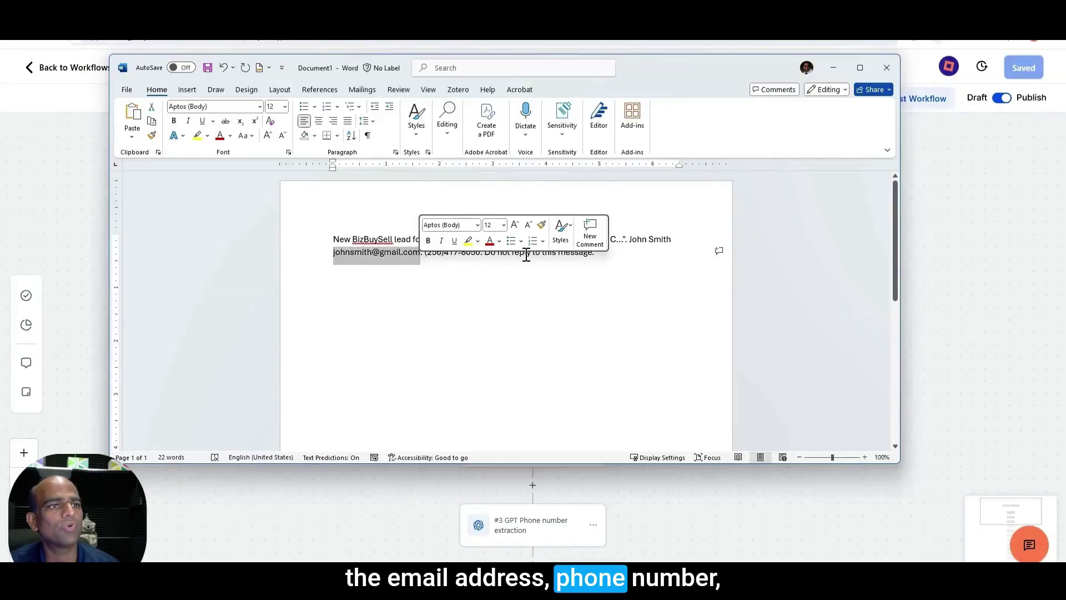
click(553, 271)
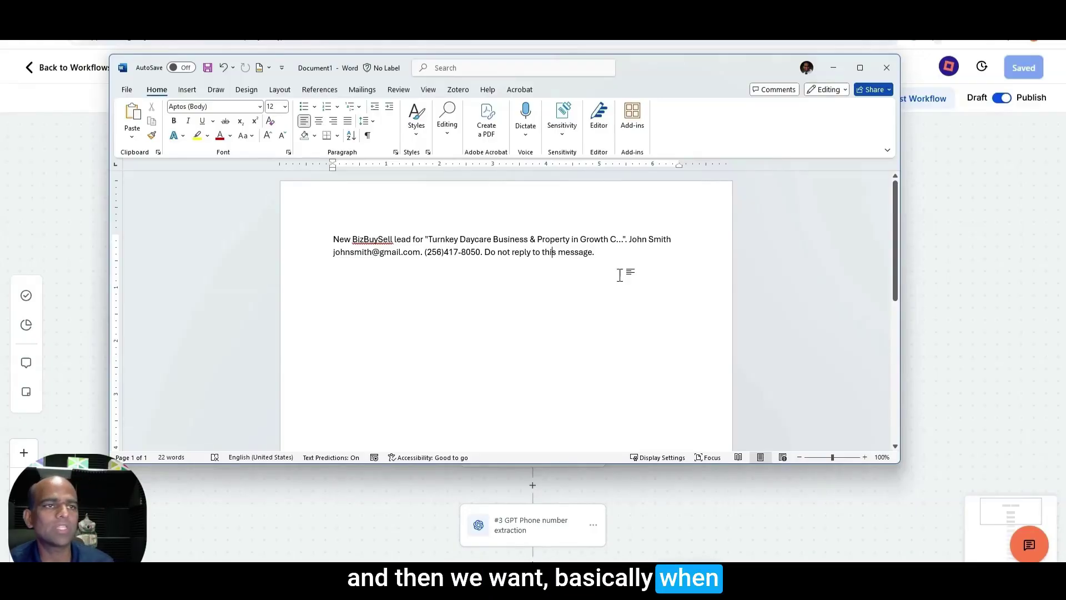
drag(630, 240, 665, 247)
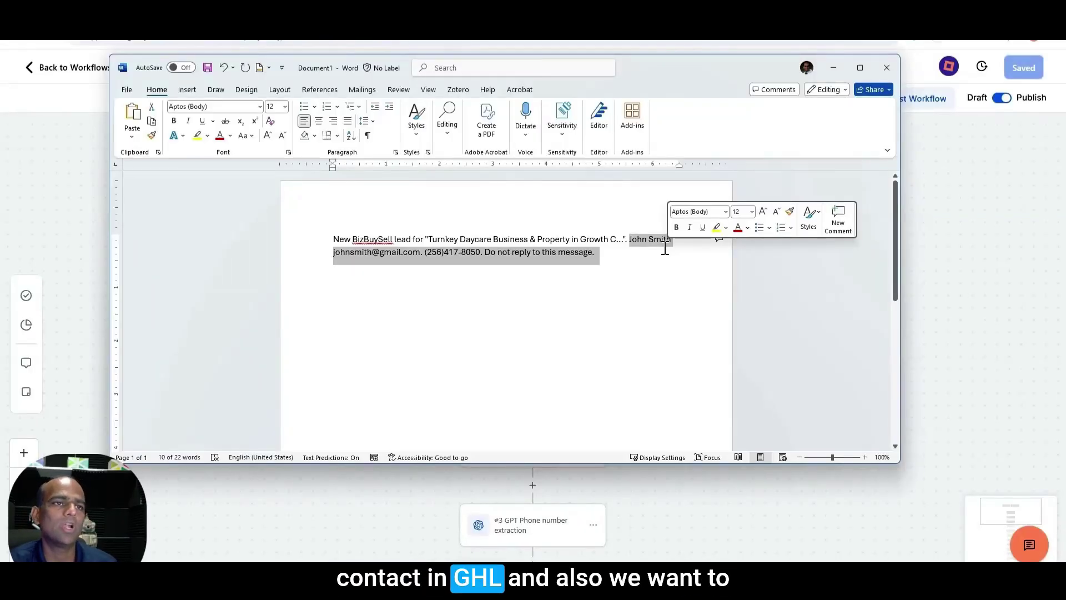
click(560, 294)
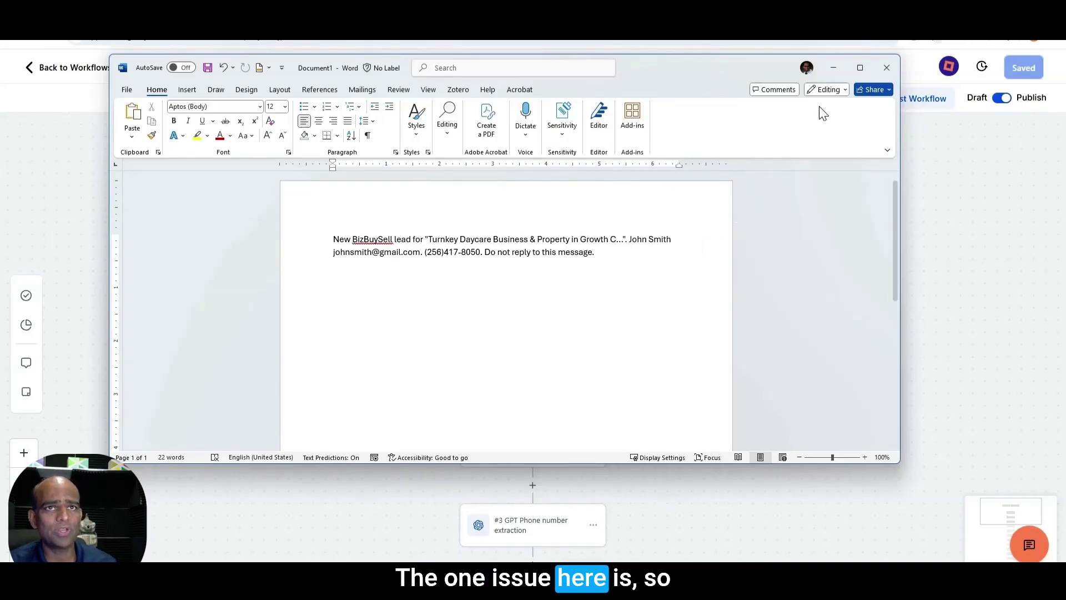
Return to the BizBuy Text Data Extraction workflow and inspect the Customer Replied trigger's filters, leaving them as they are.
click(834, 68)
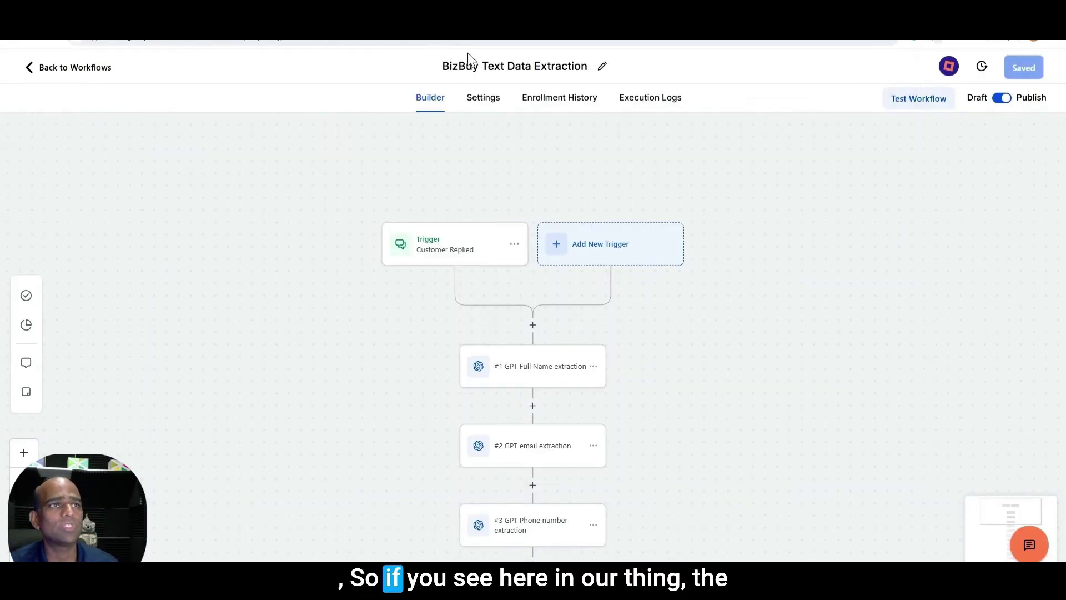
click(467, 245)
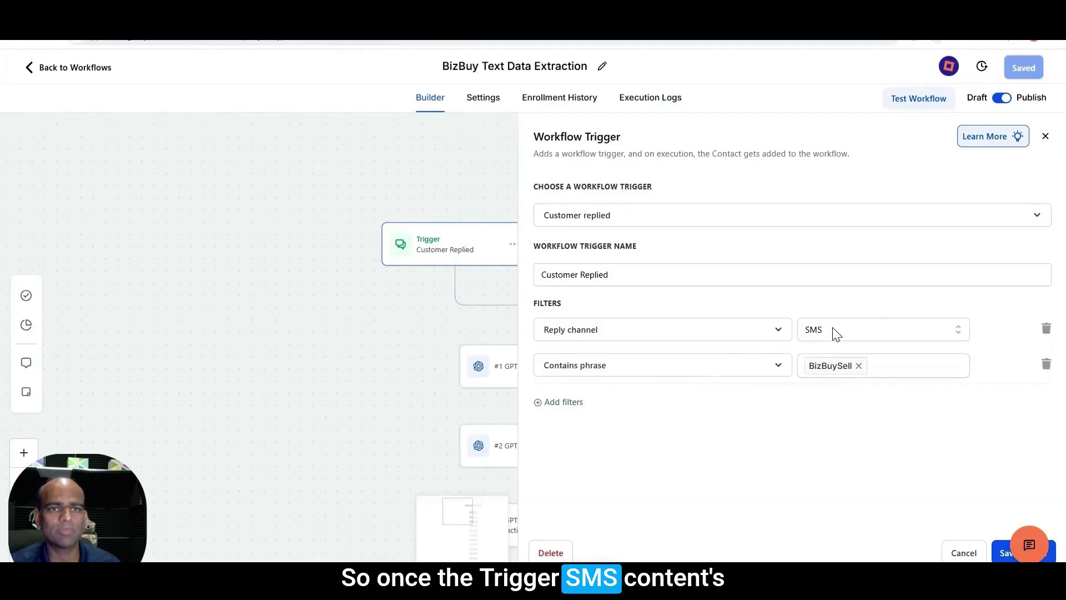
click(961, 553)
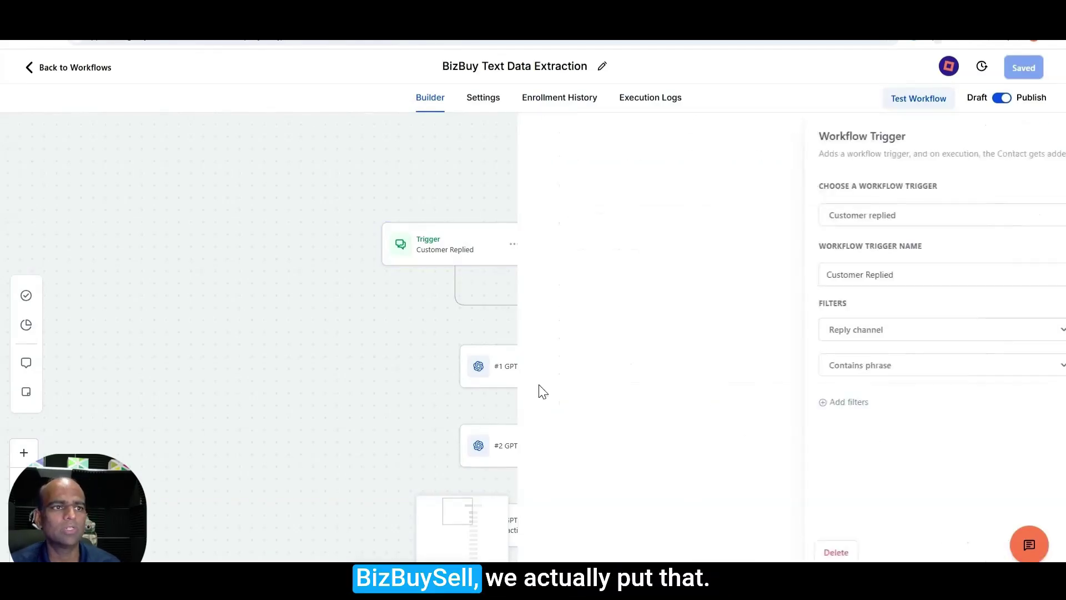
Inspect the GPT Full Name extraction action's model, action type and prompt, highlighting the message body variable.
click(508, 373)
click(754, 260)
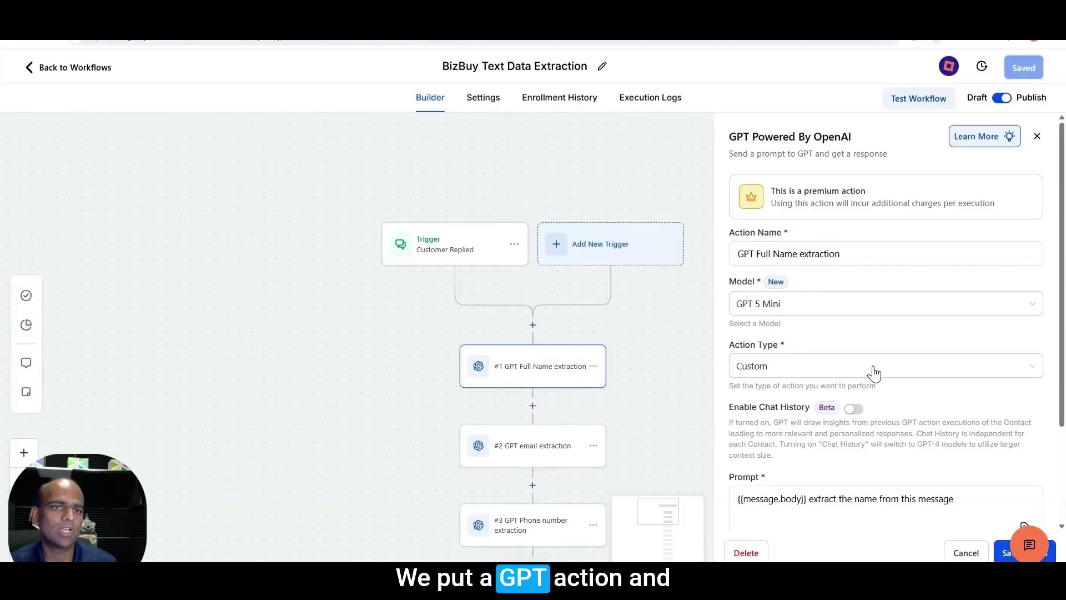
scroll(869, 383, down, 2)
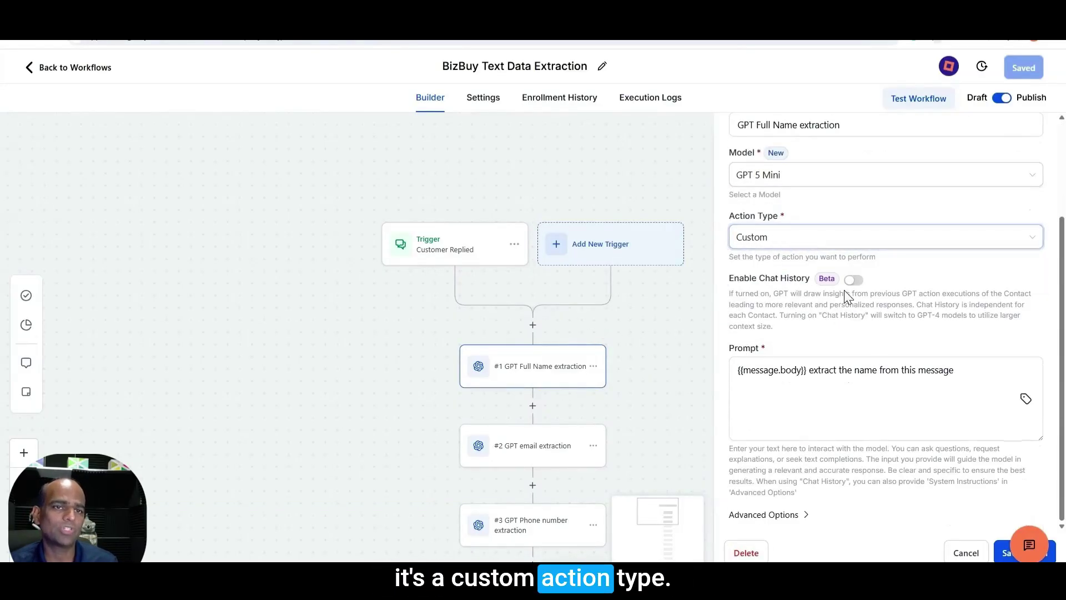
drag(806, 371, 737, 371)
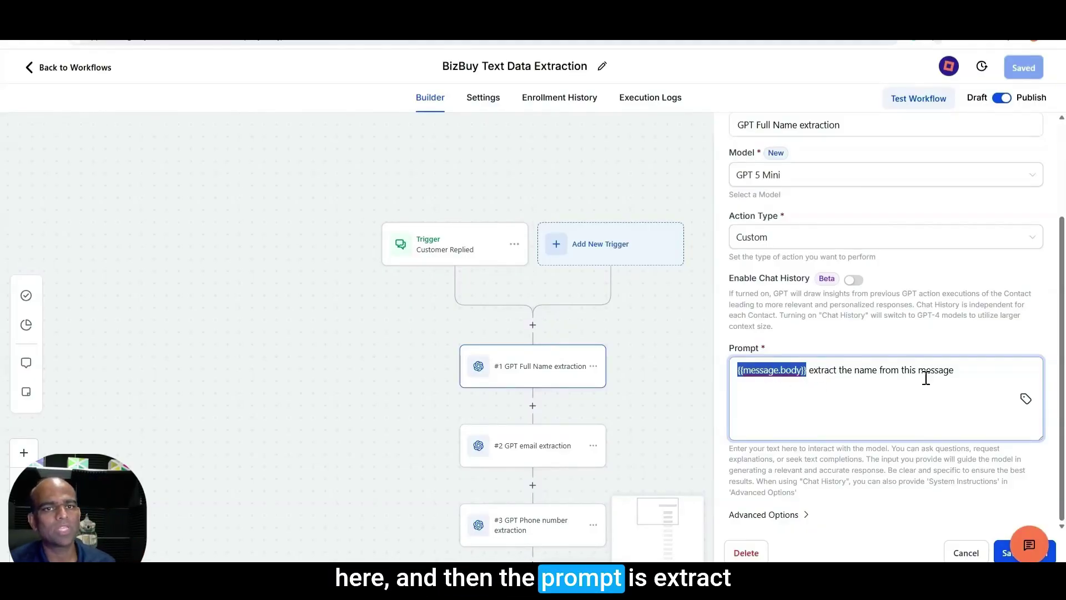
click(568, 407)
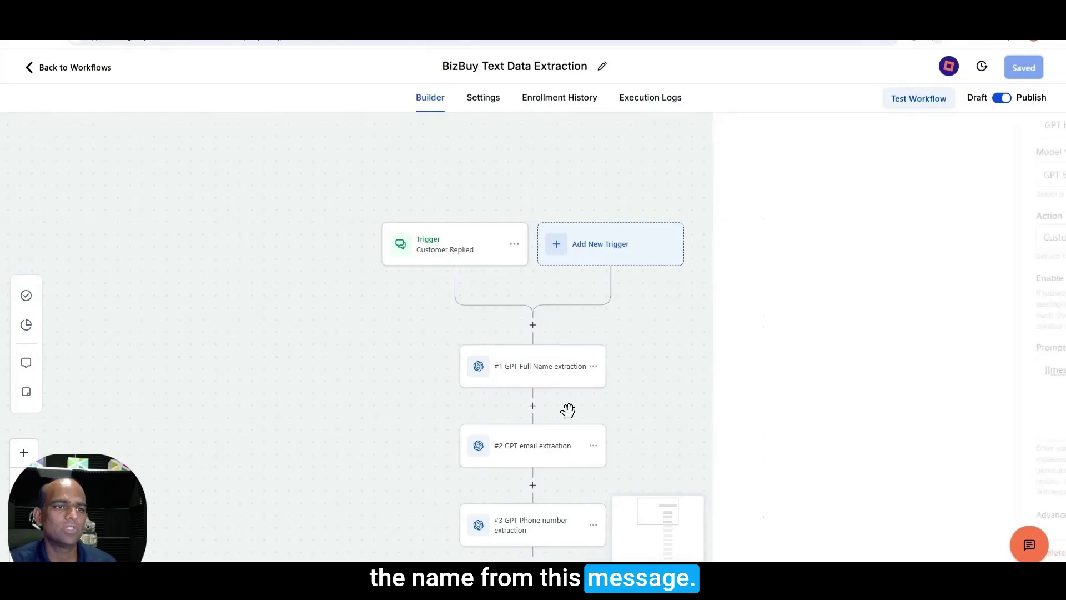
Inspect the prompts of the GPT email extraction and GPT Phone number extraction actions.
click(545, 397)
click(804, 501)
drag(689, 484, 689, 429)
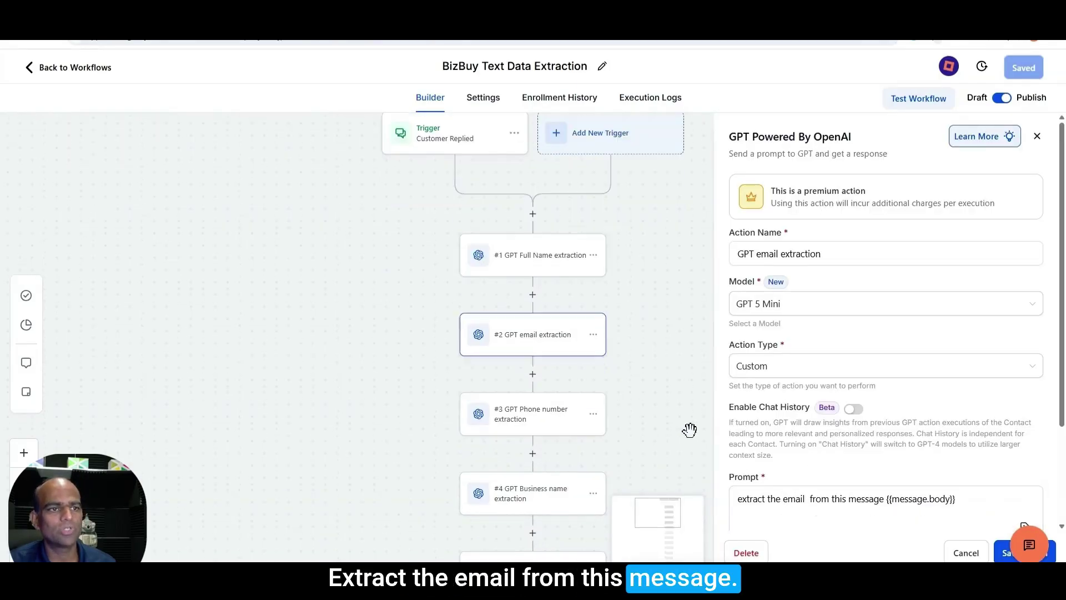
click(530, 413)
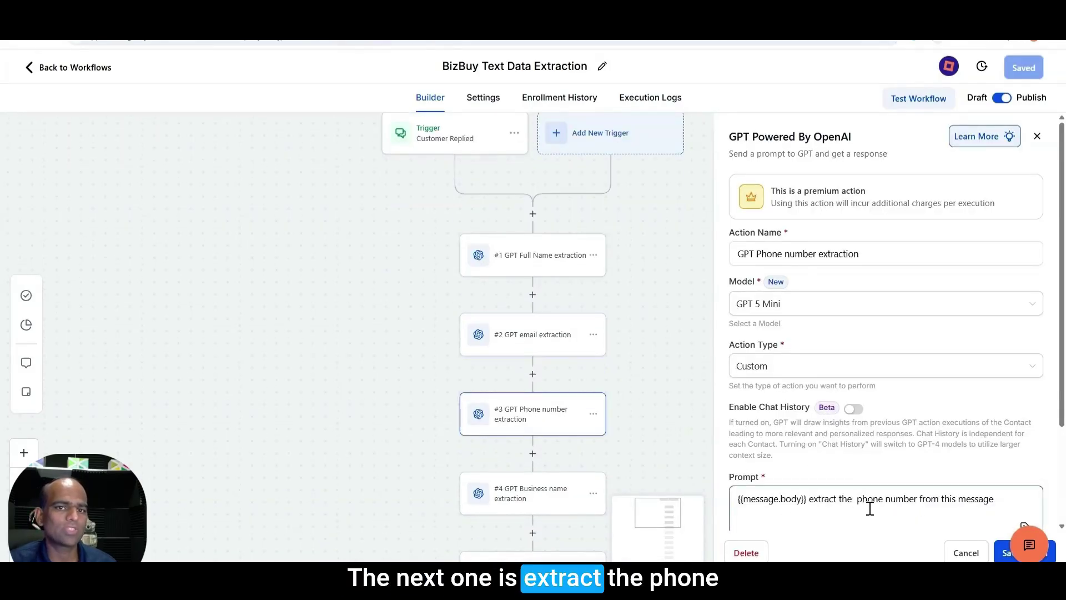
Review the GPT Business name extraction prompt, highlighting the wording about the first three words, and leave the action without saving.
scroll(671, 380, down, 1)
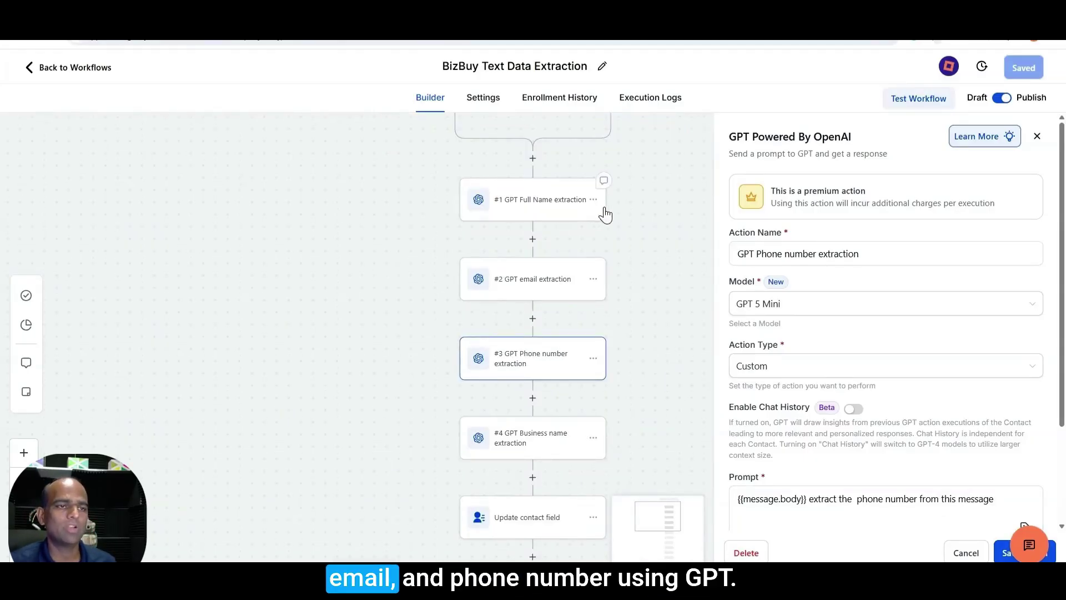
click(542, 459)
scroll(774, 374, down, 2)
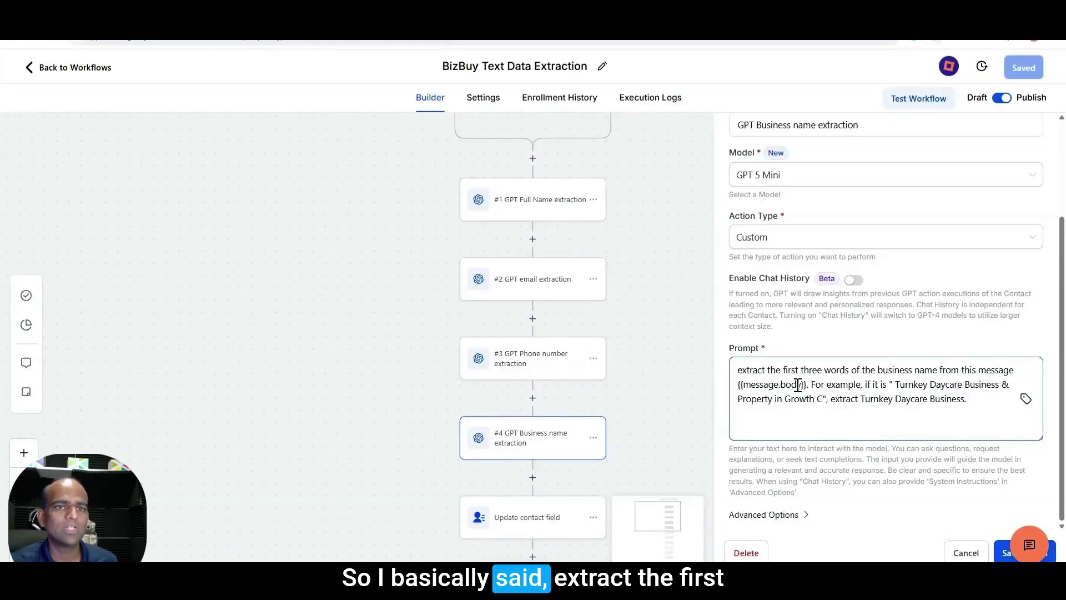
drag(798, 370, 935, 371)
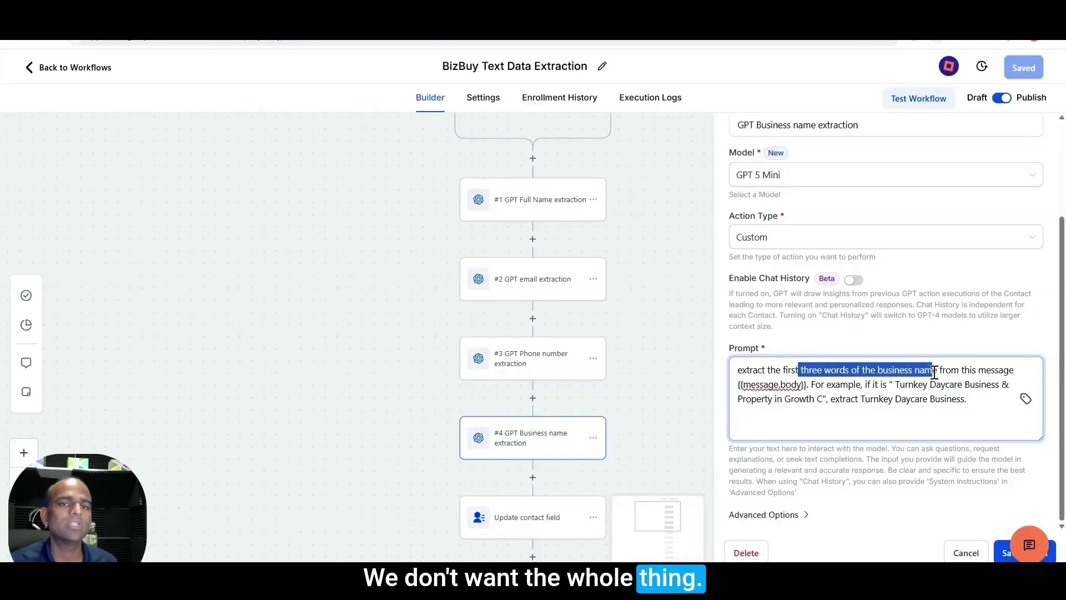
click(943, 374)
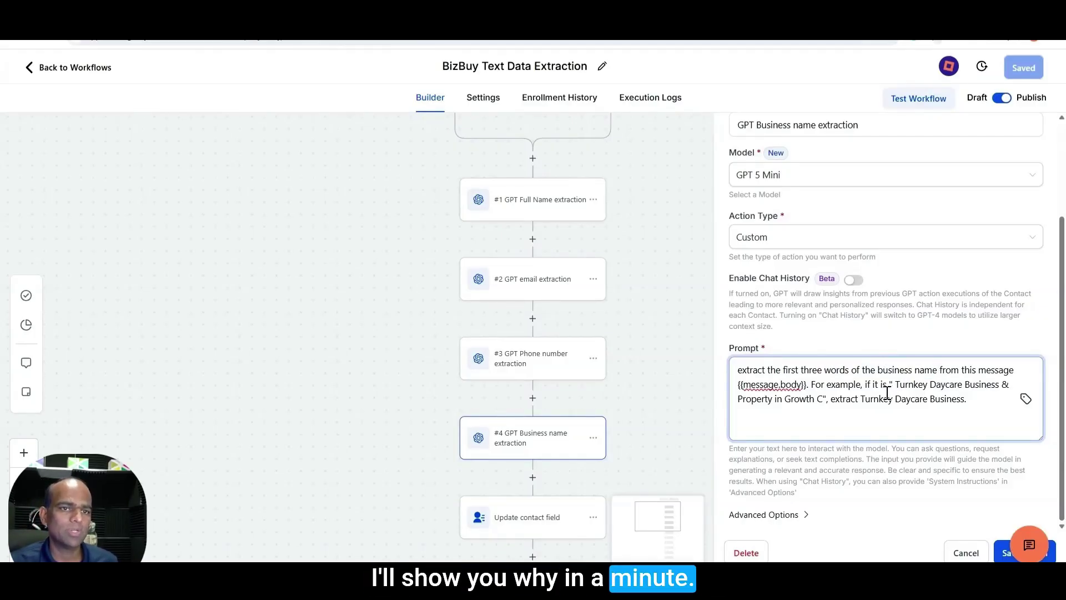
click(966, 553)
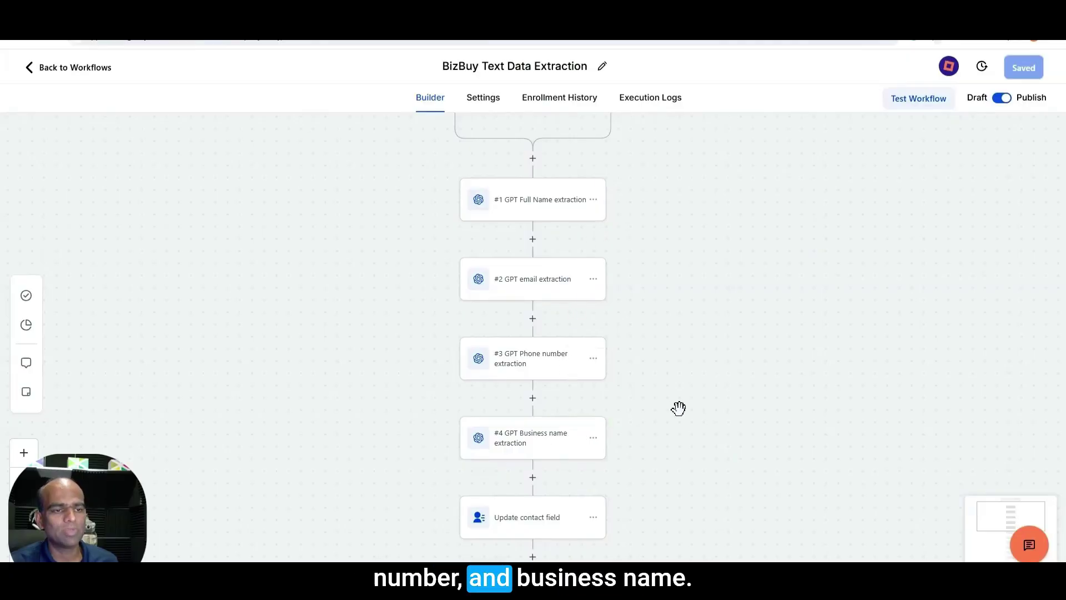
Examine how the Update contact field action maps full name, phone and email to the numbered GPT responses.
scroll(666, 414, down, 2)
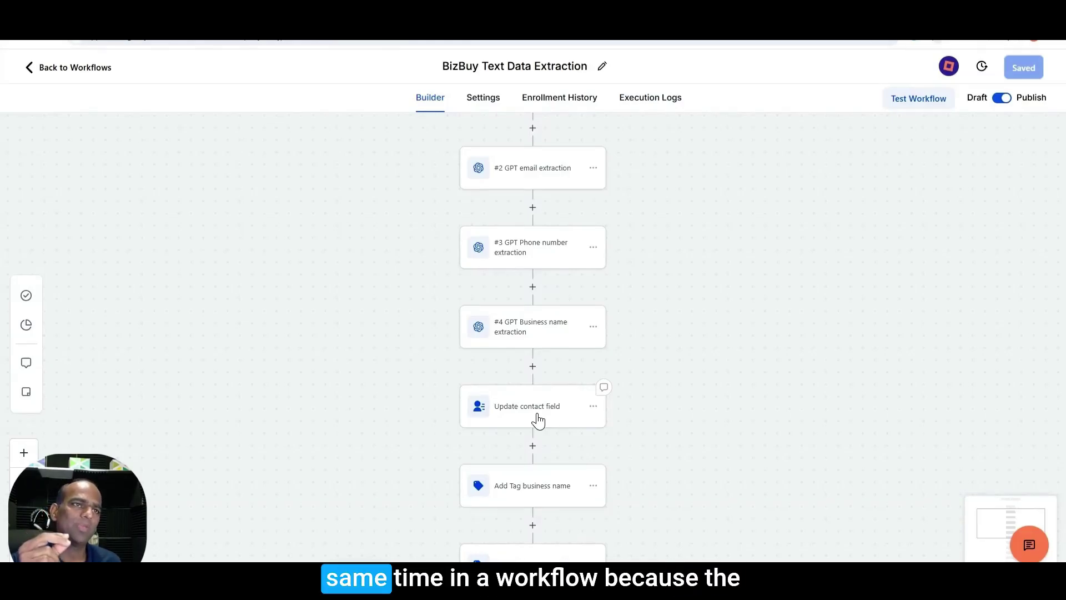
scroll(497, 197, up, 5)
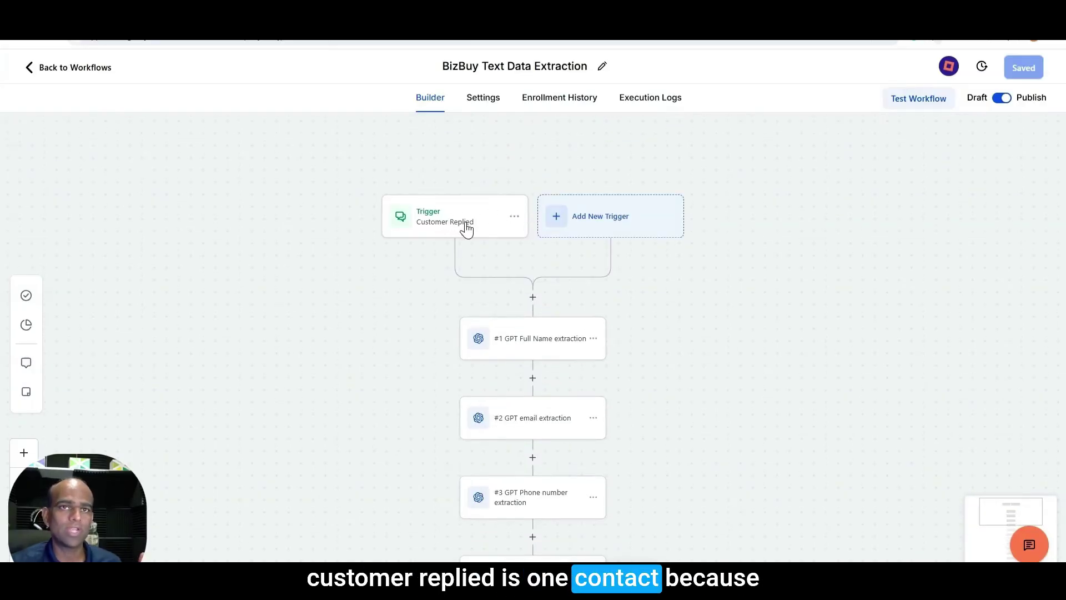
scroll(477, 250, down, 4)
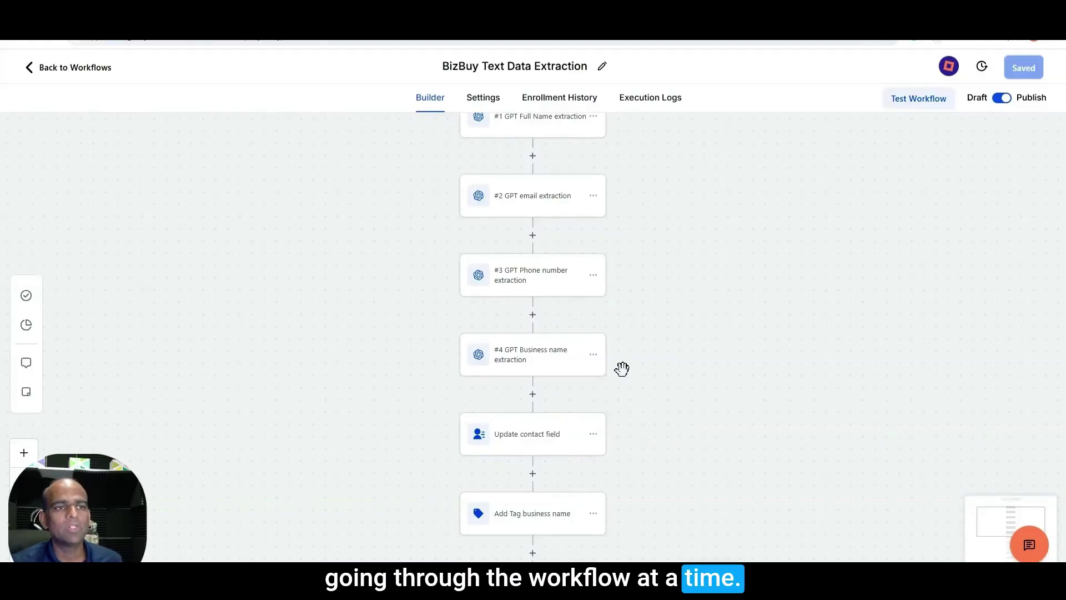
click(556, 447)
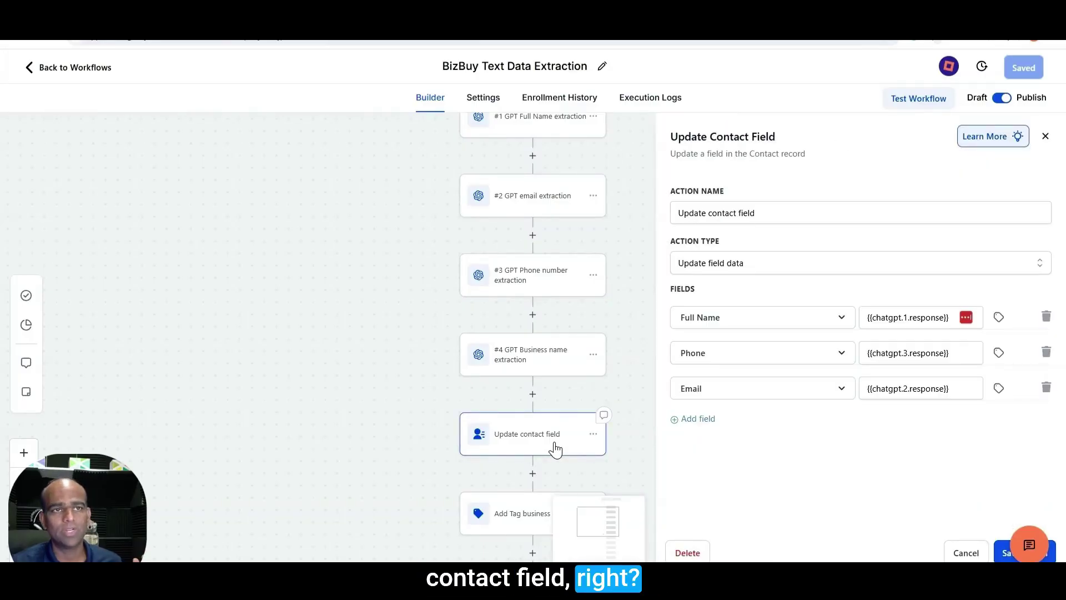
scroll(594, 389, up, 3)
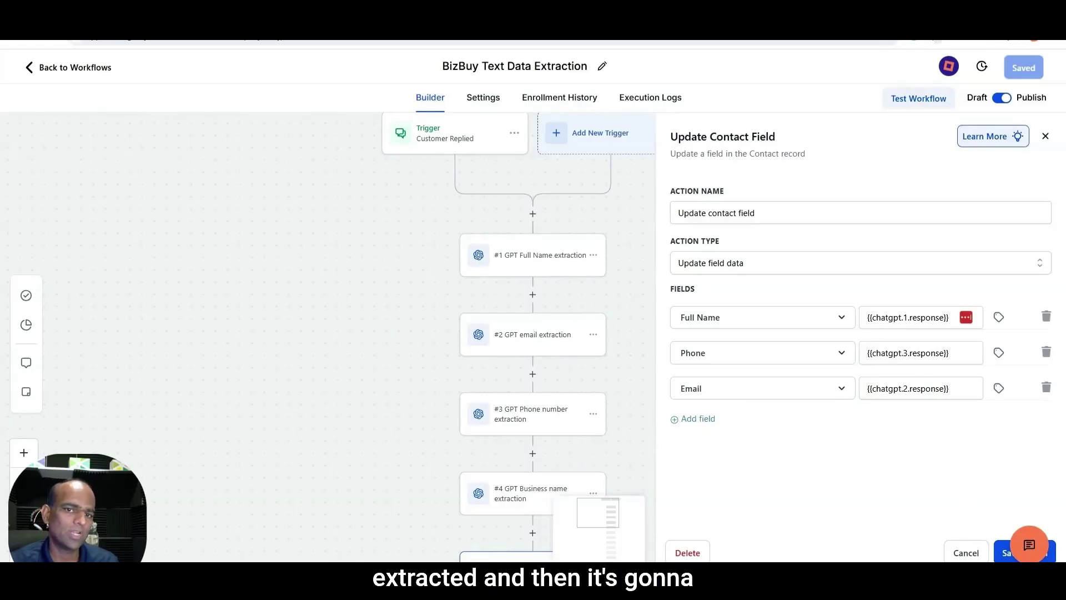
click(633, 393)
Reopen the GPT Business name extraction action and reread its full prompt.
scroll(607, 411, down, 1)
scroll(607, 411, down, 1)
click(522, 426)
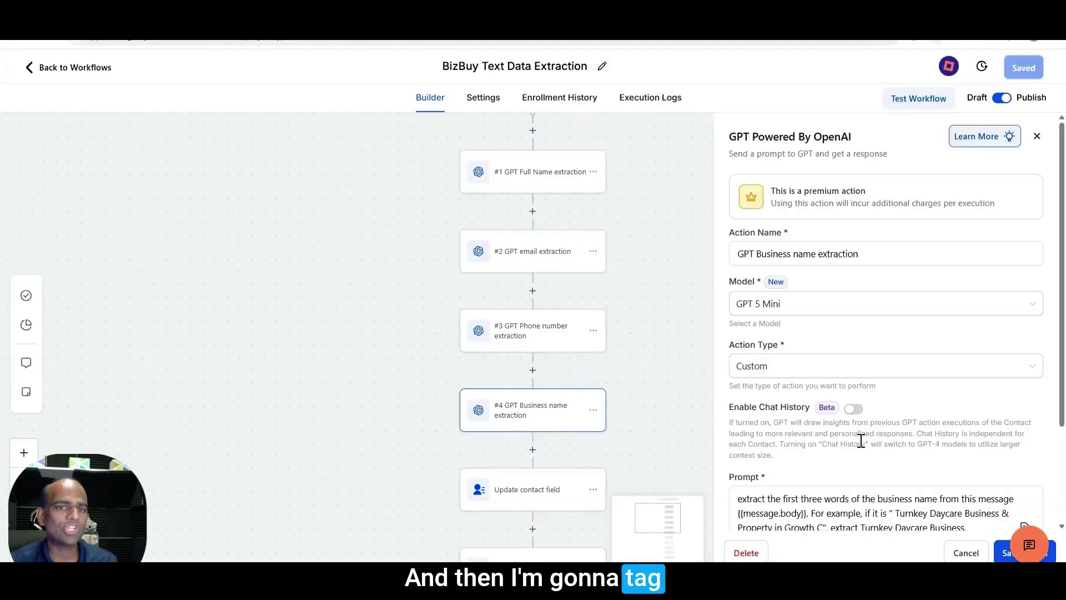
scroll(860, 440, down, 2)
scroll(552, 452, down, 2)
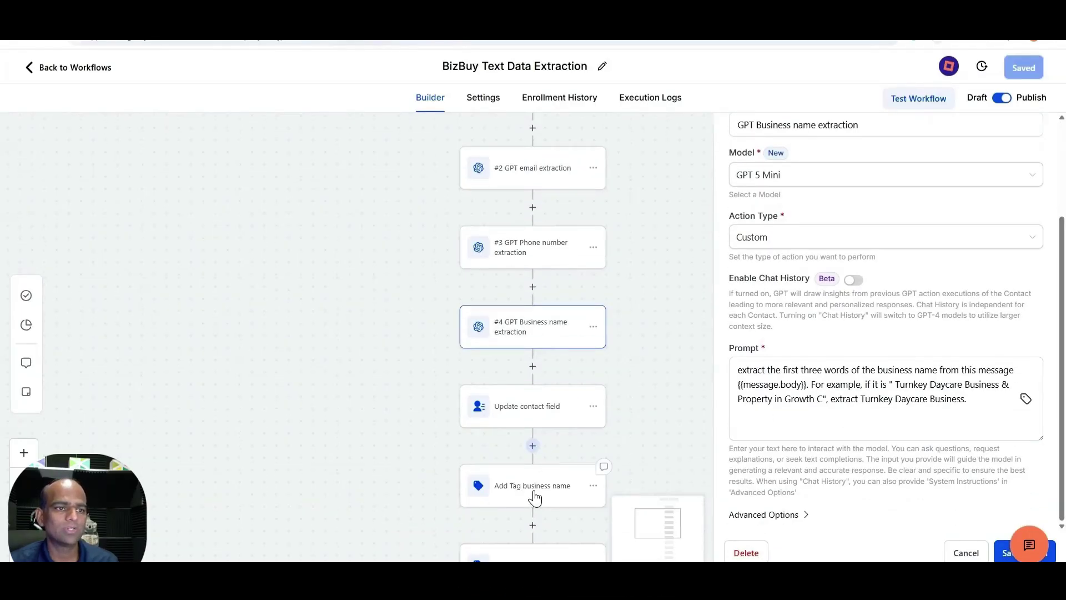
Check which tags the Add Tag business name and Add Tag NDA actions apply to the contact.
click(535, 498)
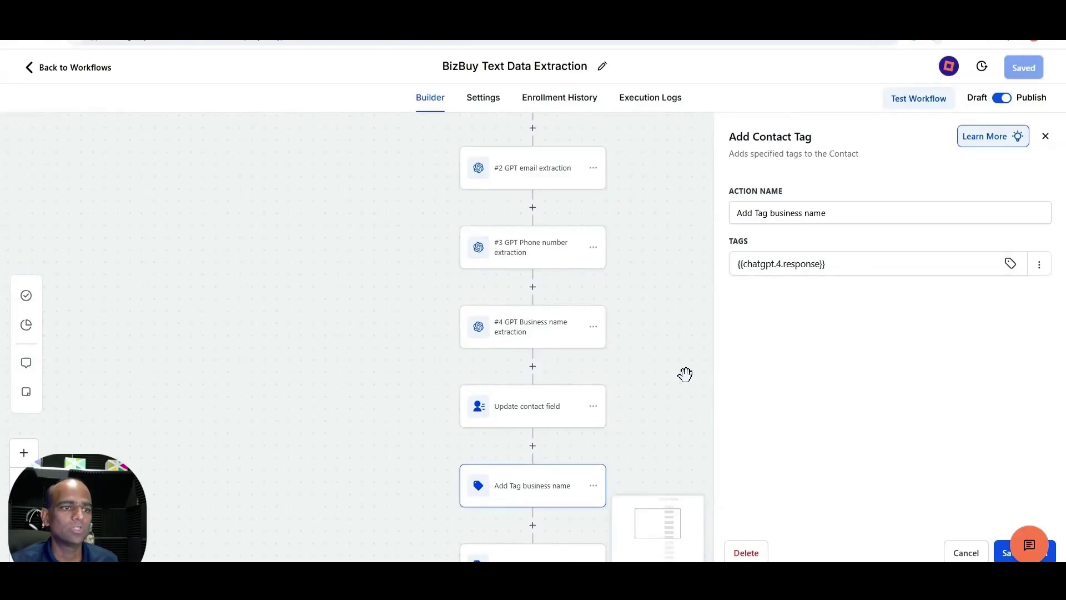
scroll(655, 389, down, 1)
scroll(611, 427, down, 2)
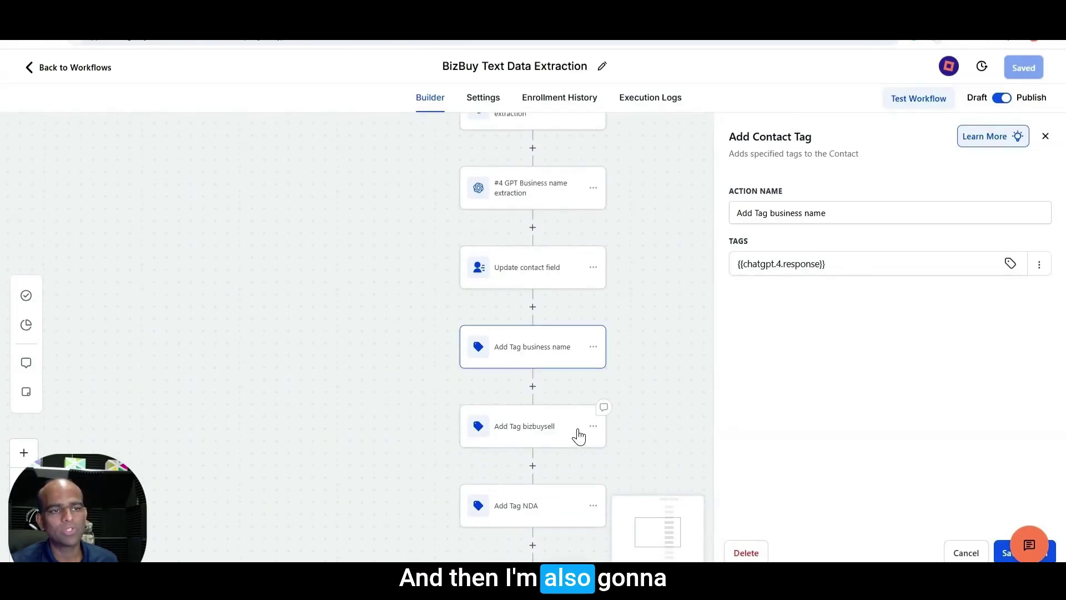
scroll(550, 477, down, 1)
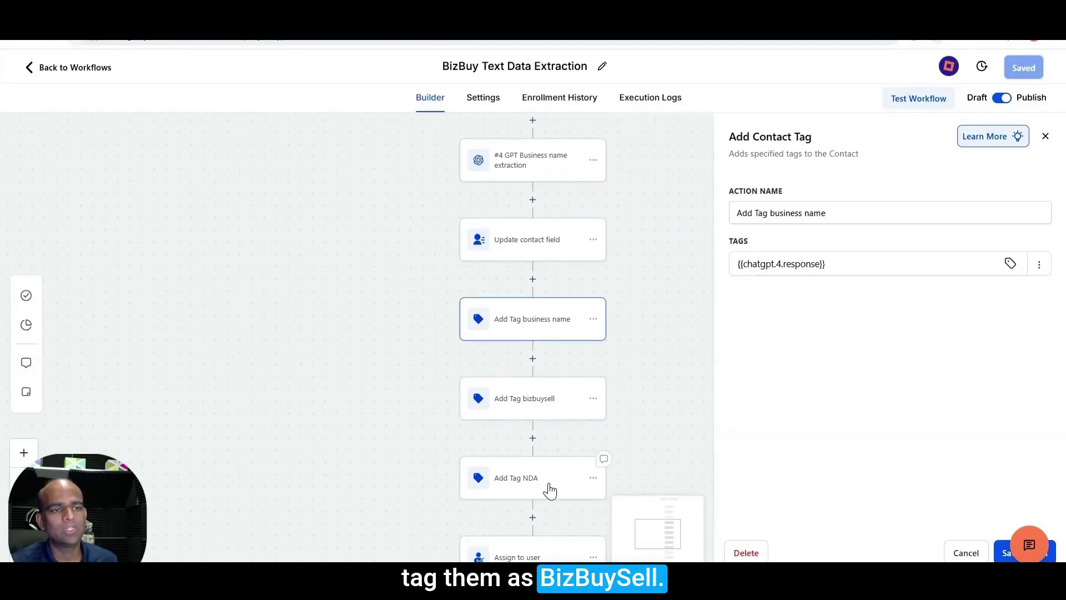
click(550, 491)
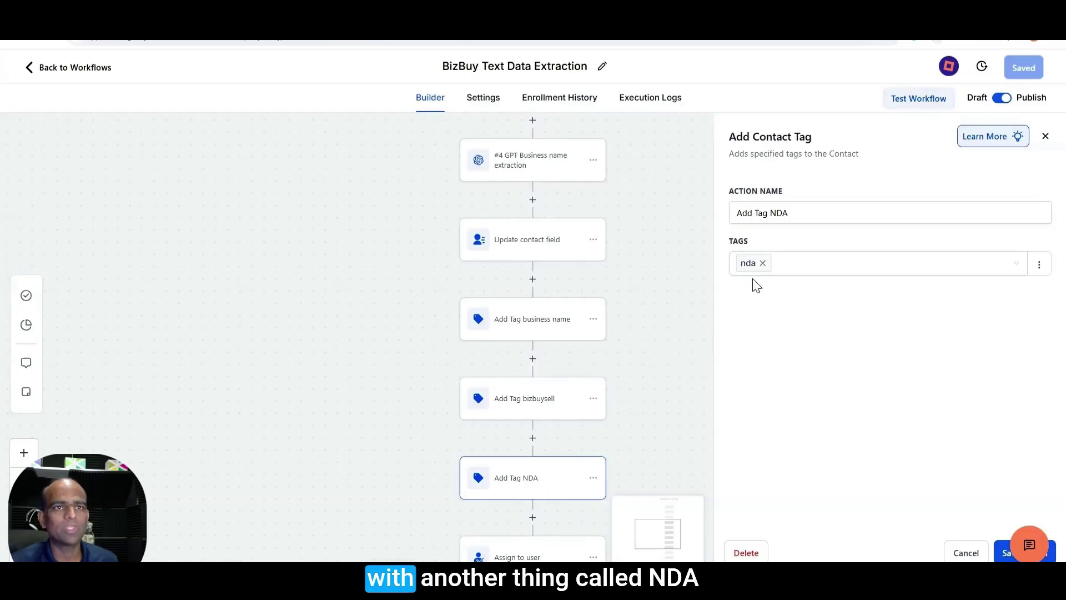